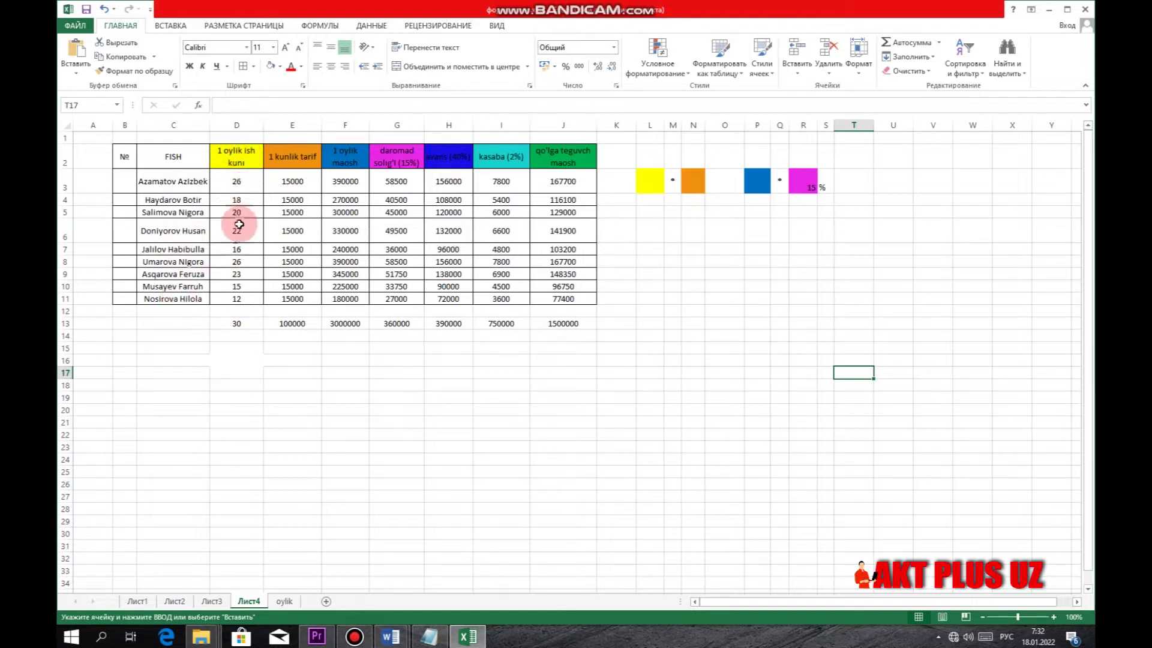
Review the days worked in D3 and D4 and the daily rate in E3 on Лист4.
click(241, 180)
click(243, 195)
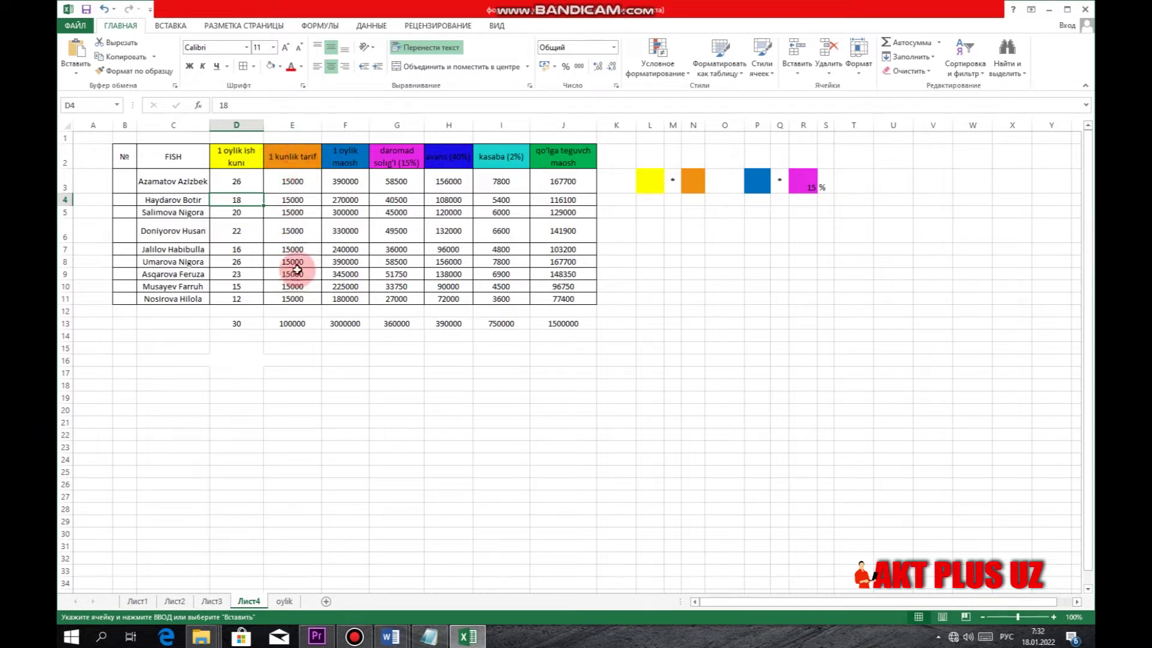
click(290, 182)
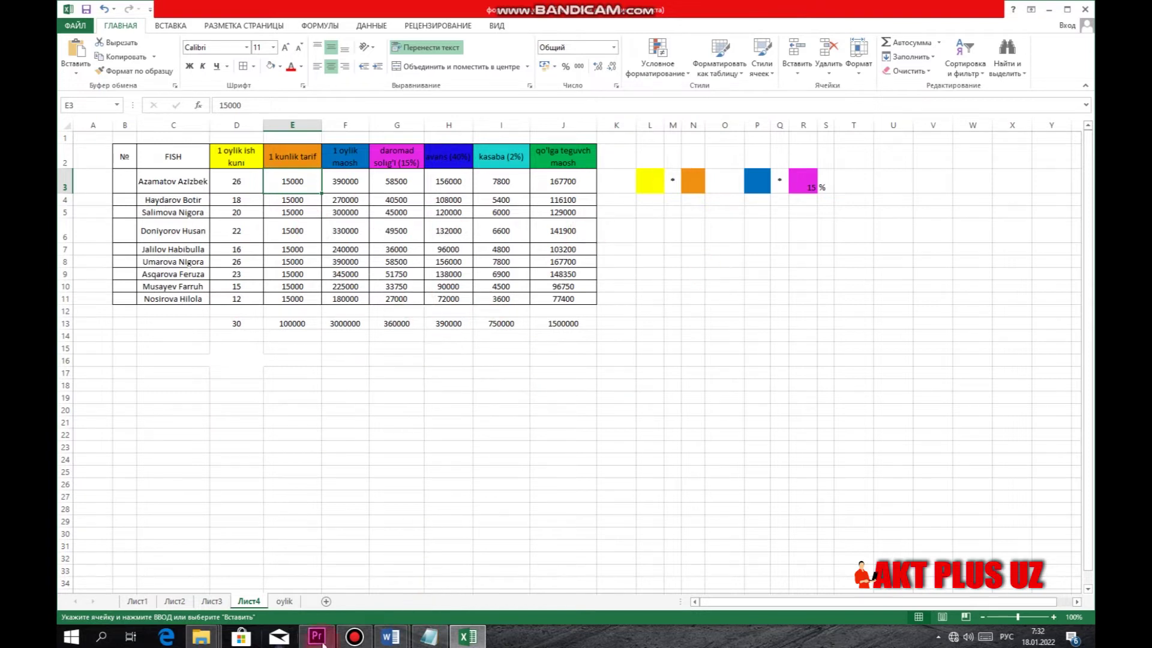
click(286, 601)
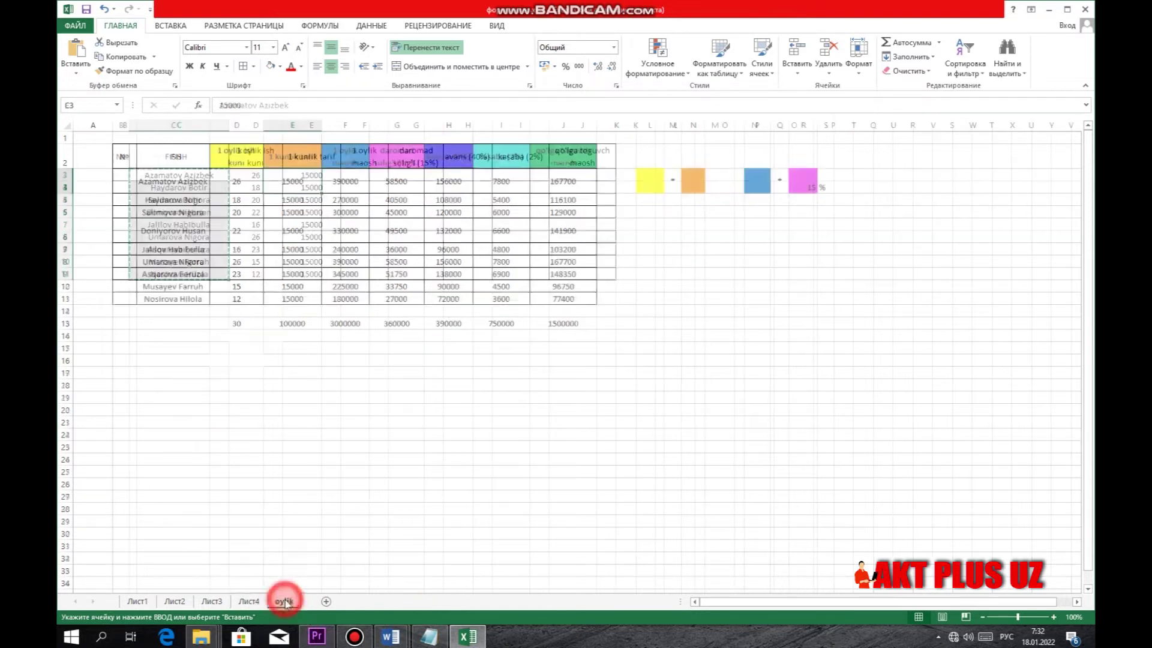
click(268, 449)
click(493, 448)
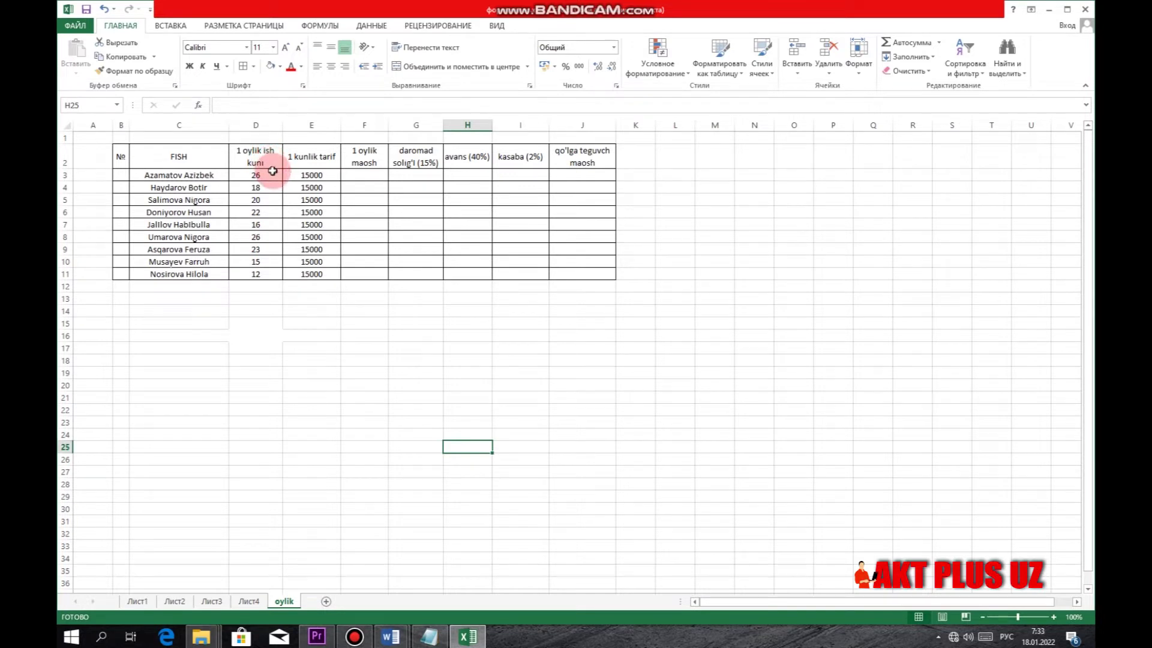
click(267, 177)
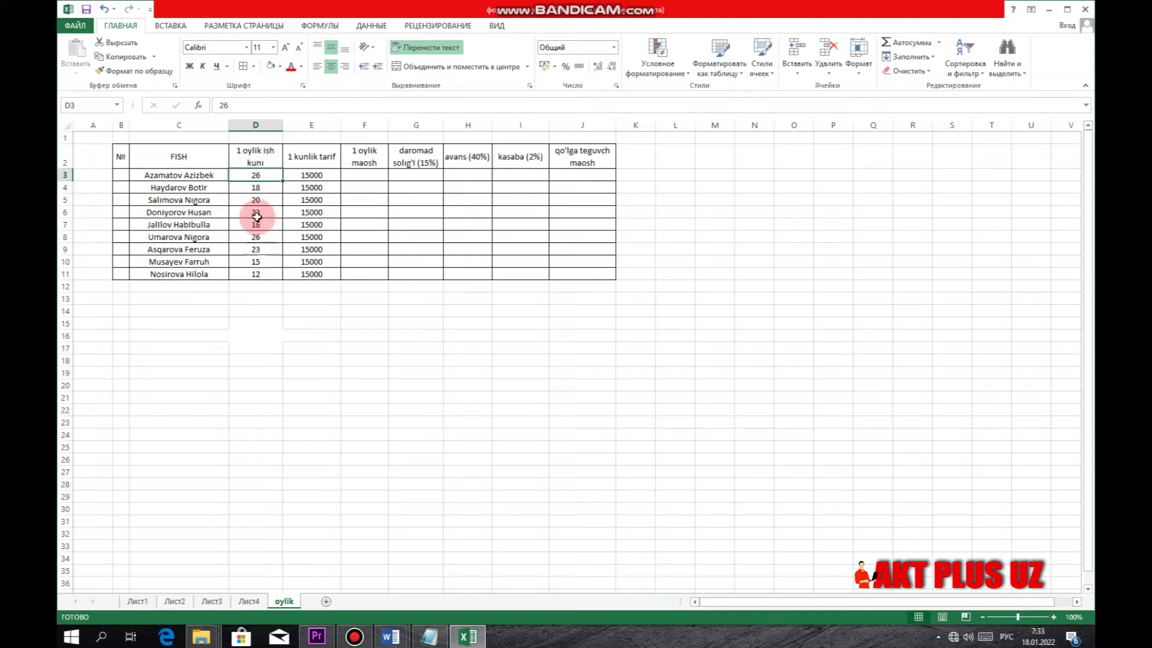
click(192, 175)
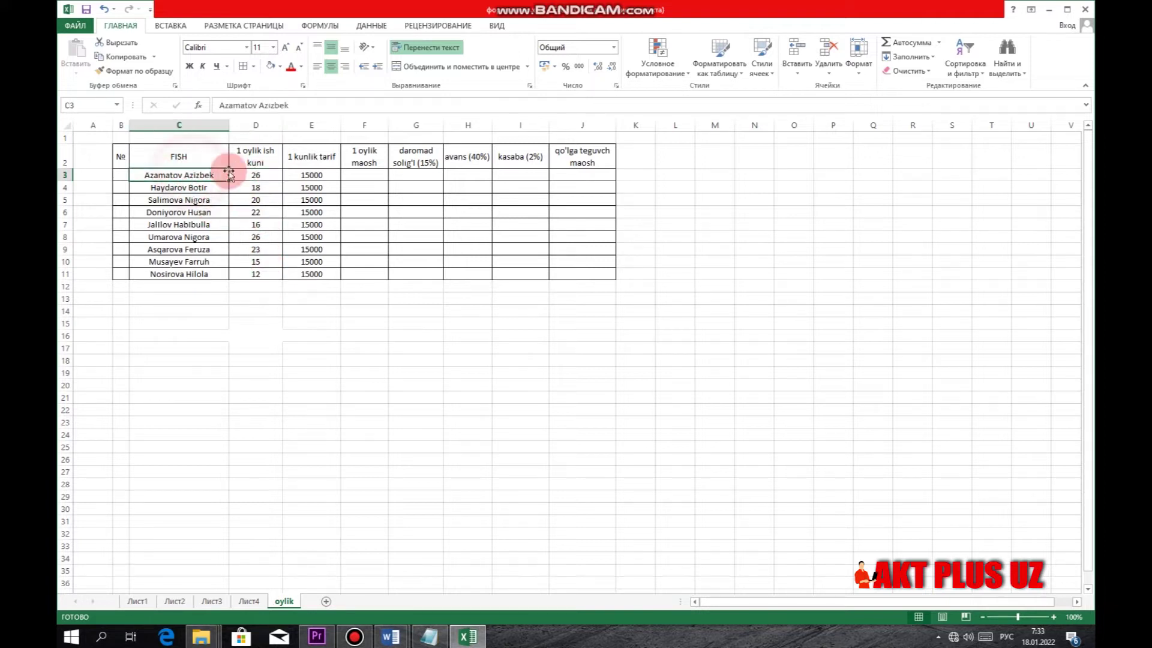
click(251, 175)
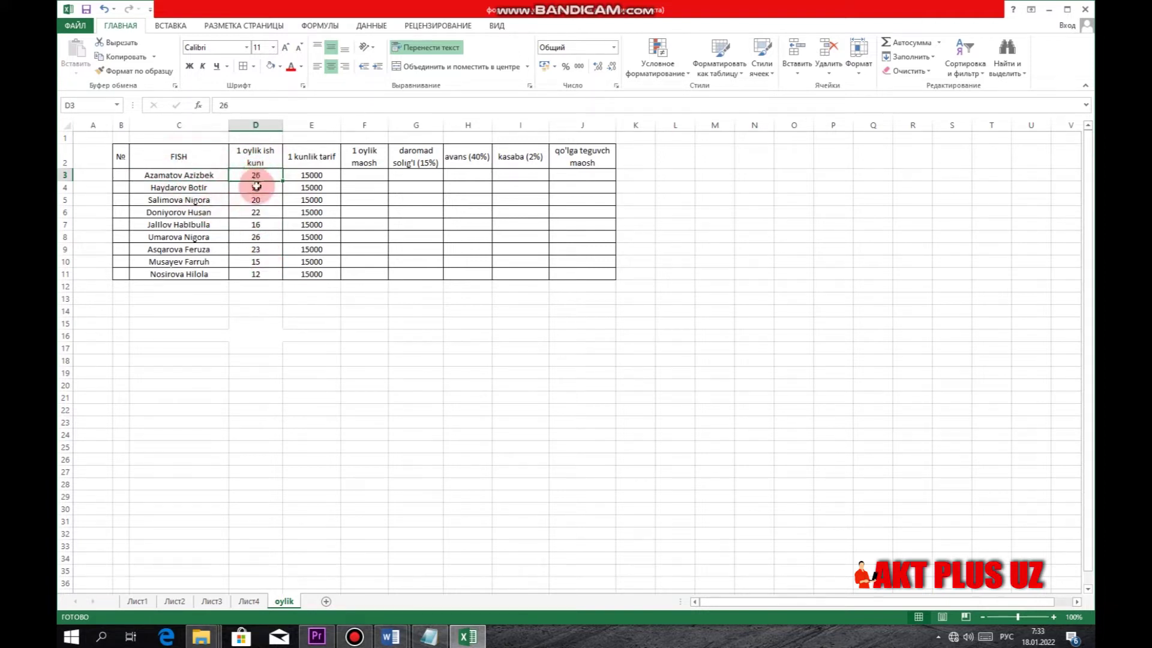
click(171, 277)
click(255, 275)
click(252, 308)
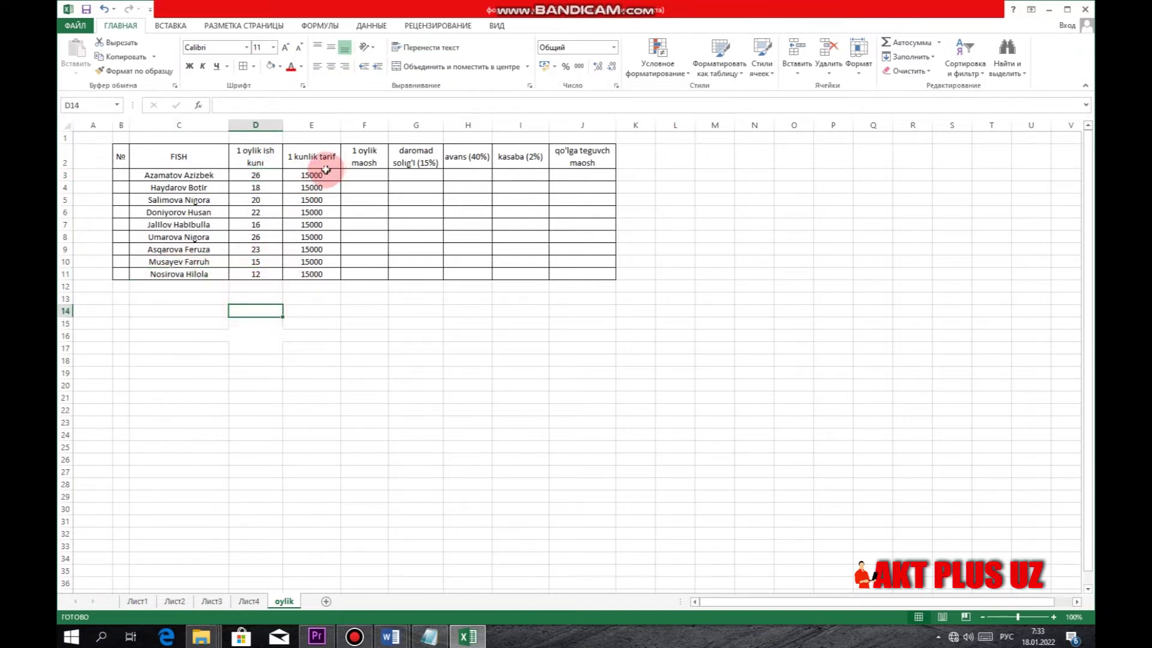
drag(328, 178, 322, 268)
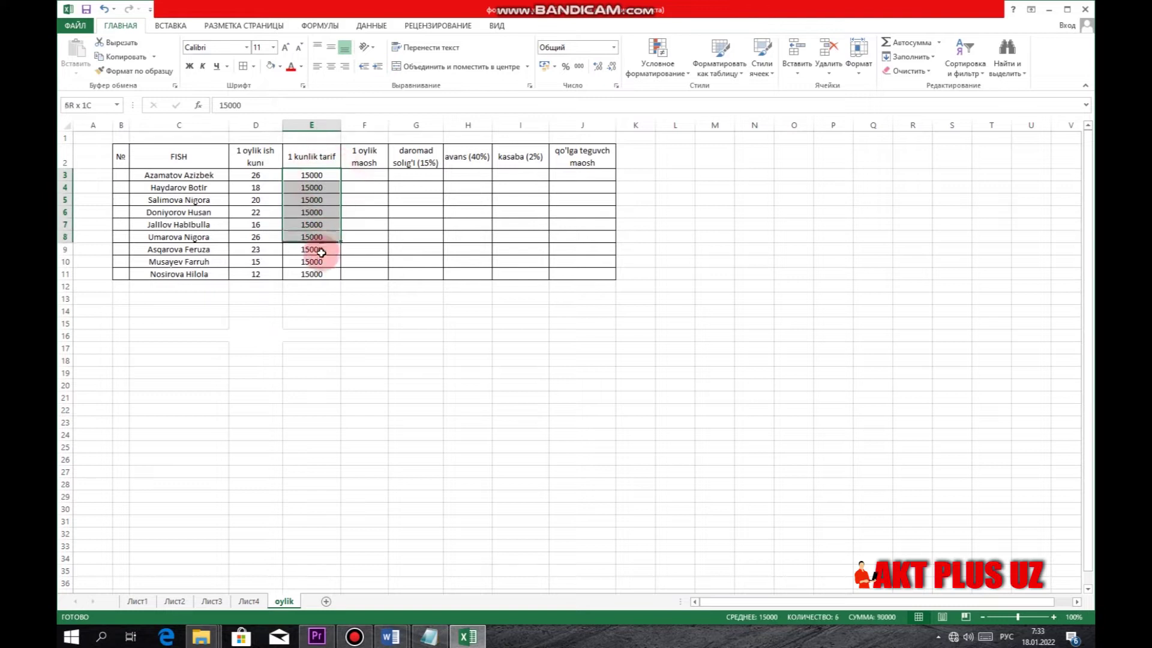
click(311, 310)
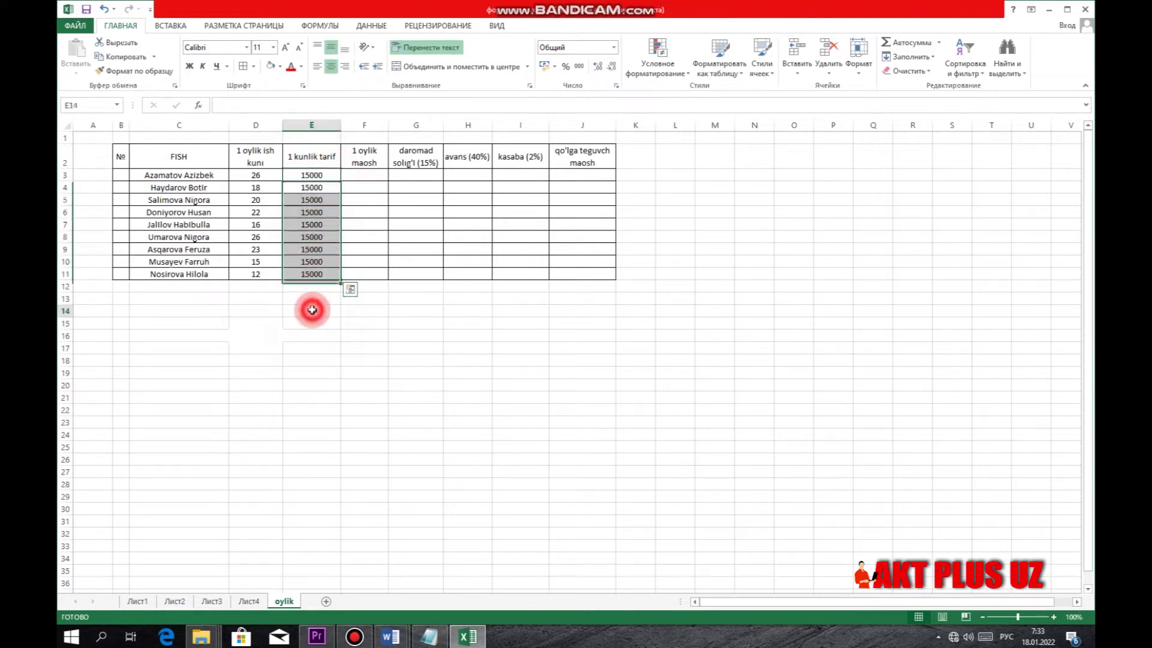
click(325, 174)
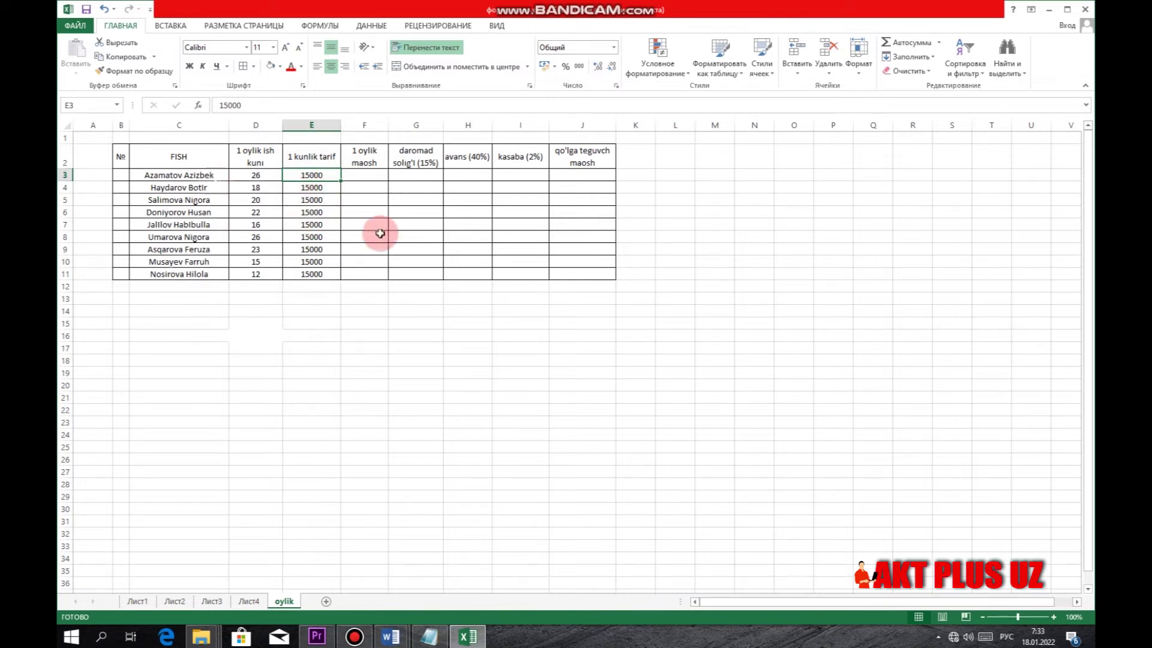
click(451, 336)
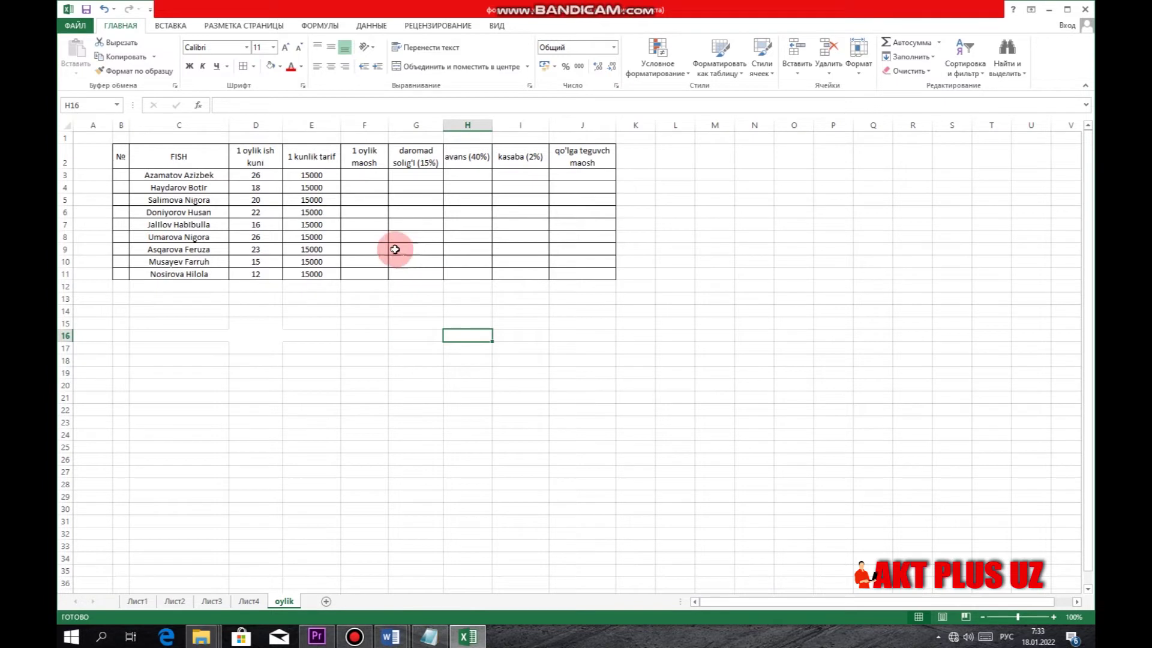
click(377, 174)
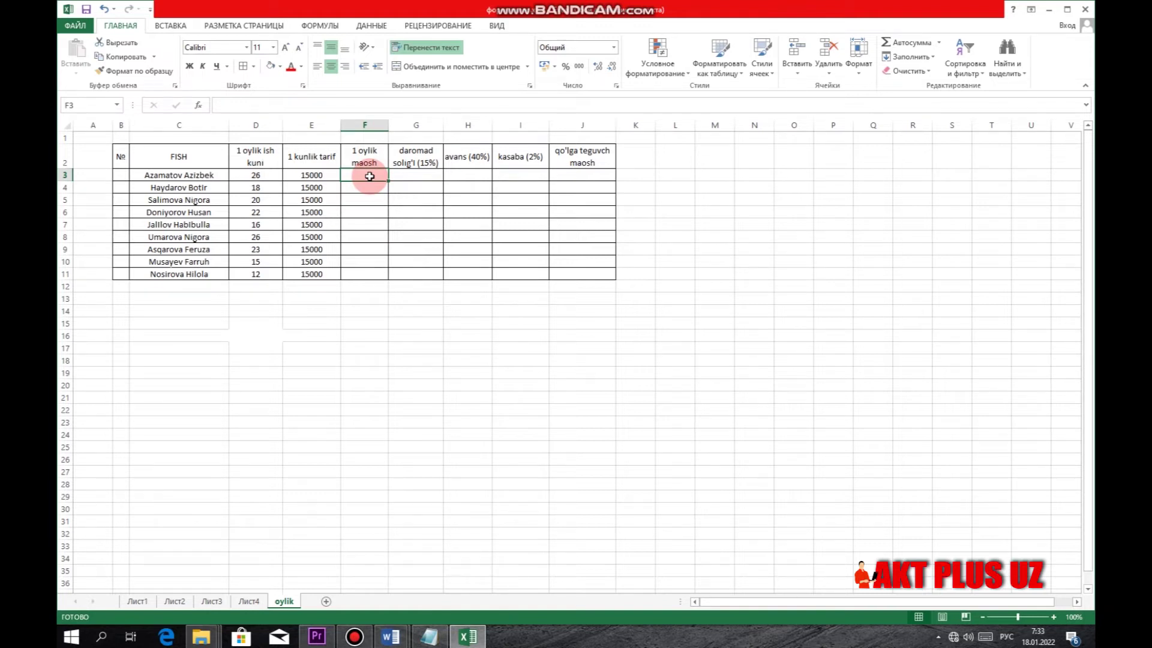
Enter =D3*E3 in F3 so the first employee's monthly pay is 390000.
text(=)
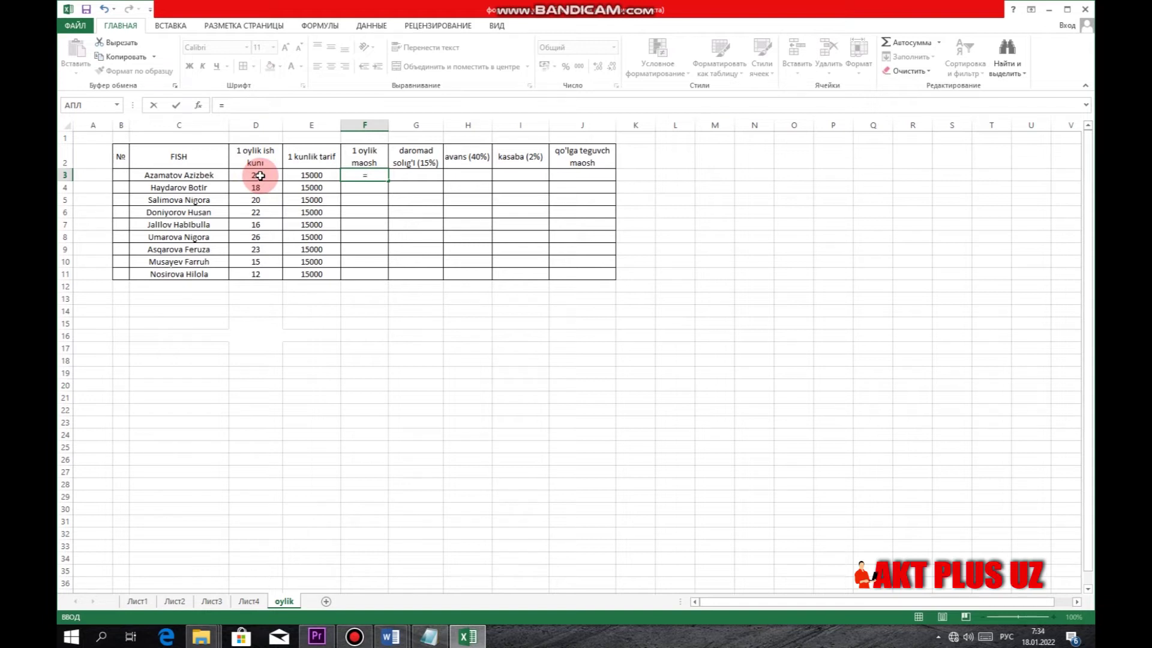
click(261, 176)
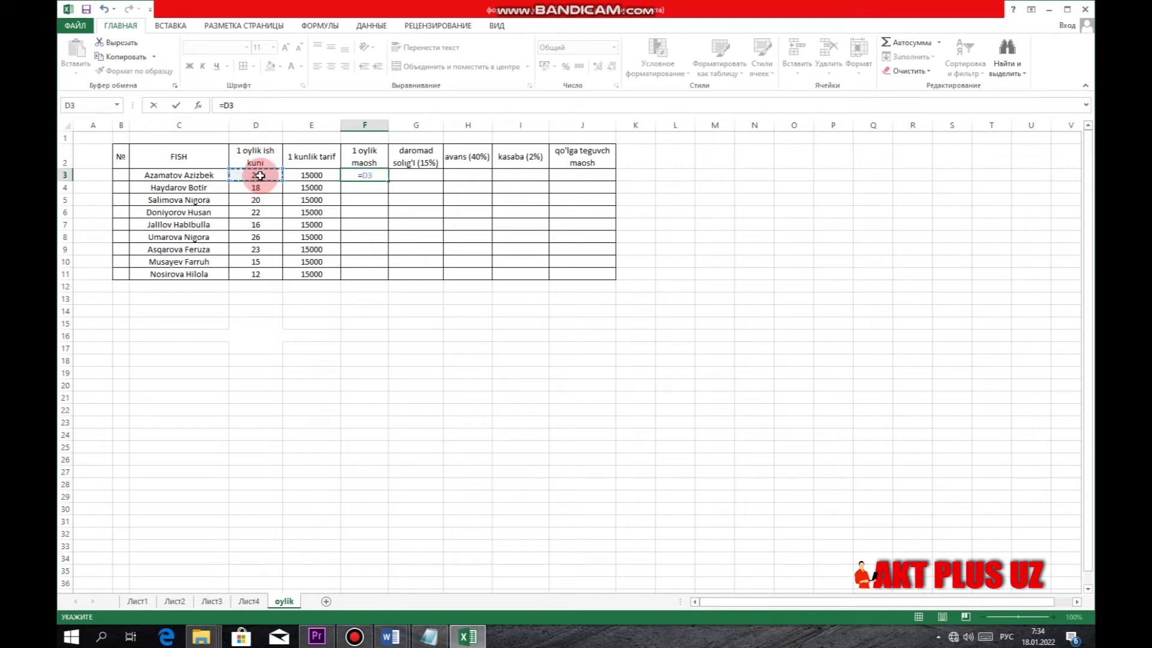
text(*)
click(324, 175)
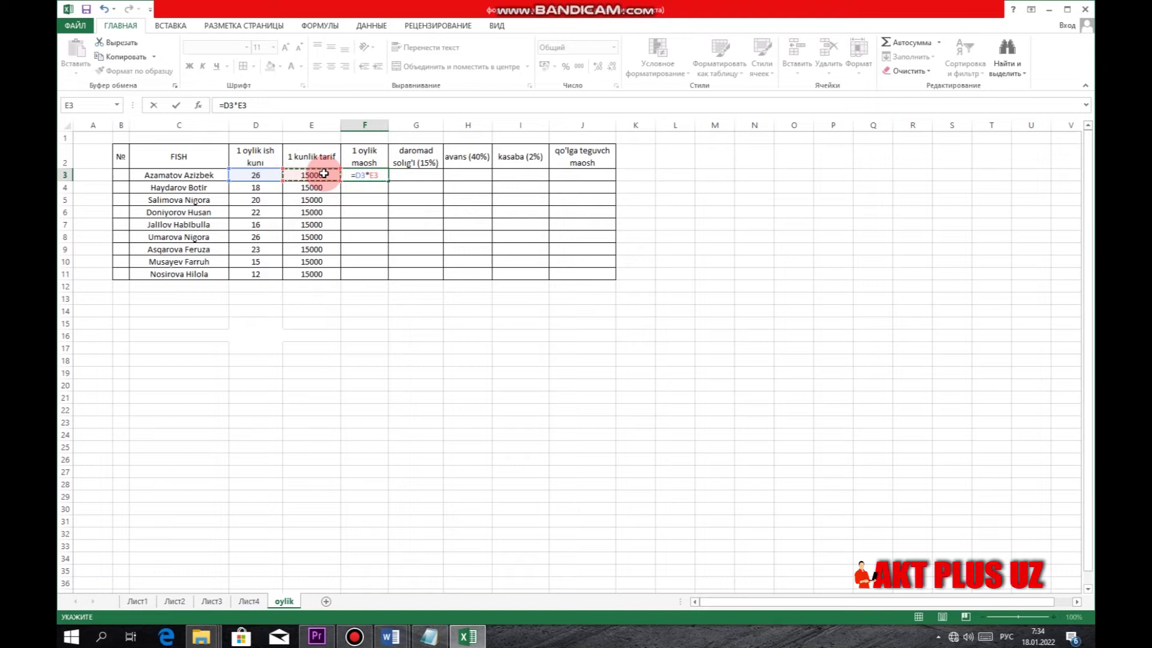
key(Return)
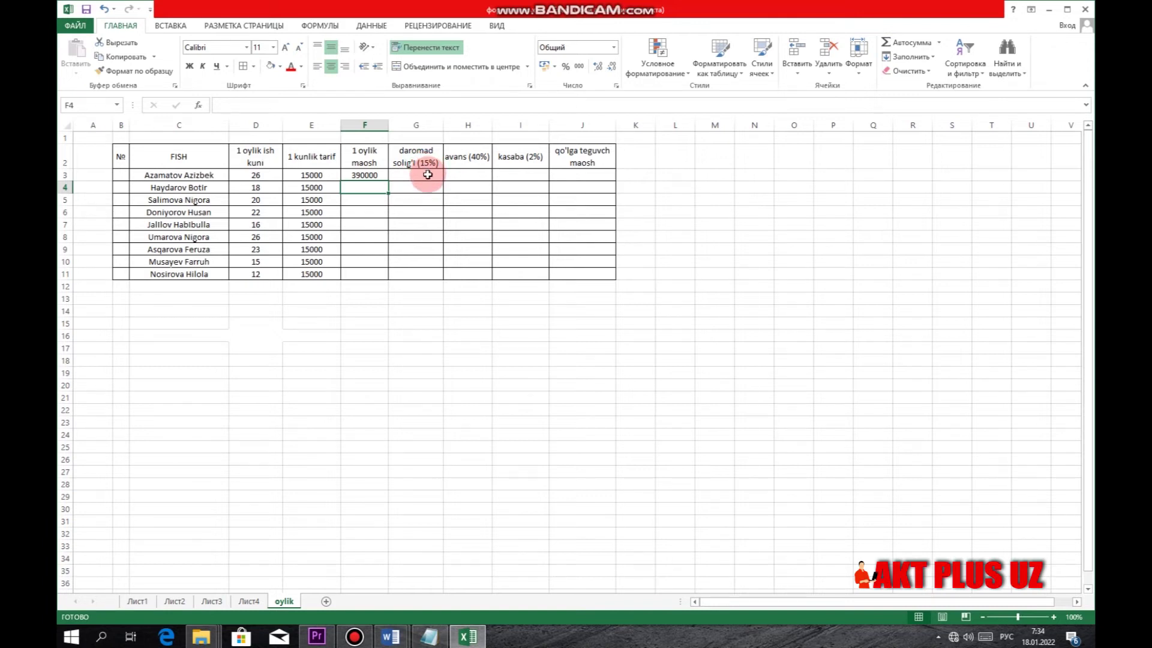
Enter =F3*15% in G3 for the first employee's income tax of 58500.
click(427, 175)
text(=)
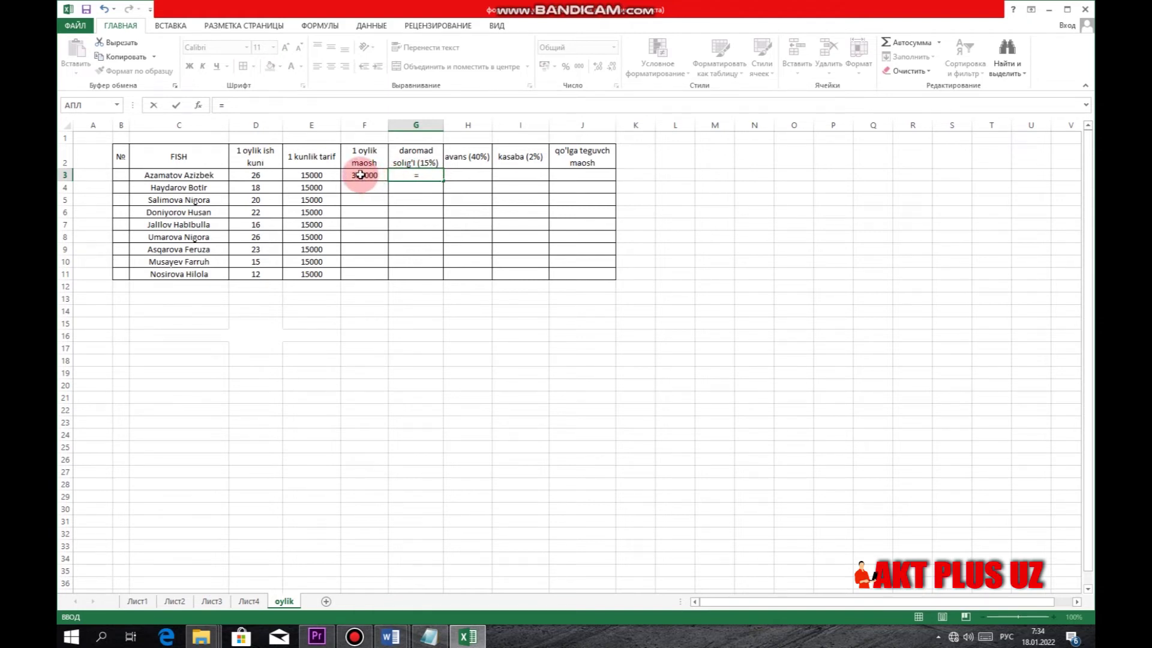
click(360, 175)
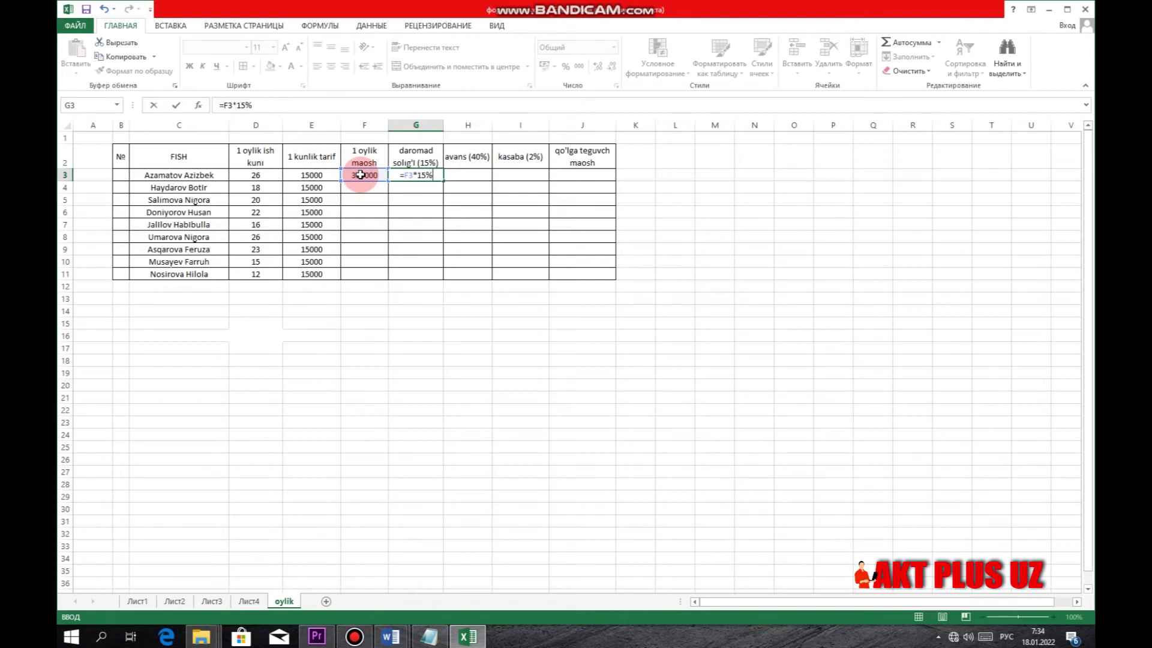
key(Return)
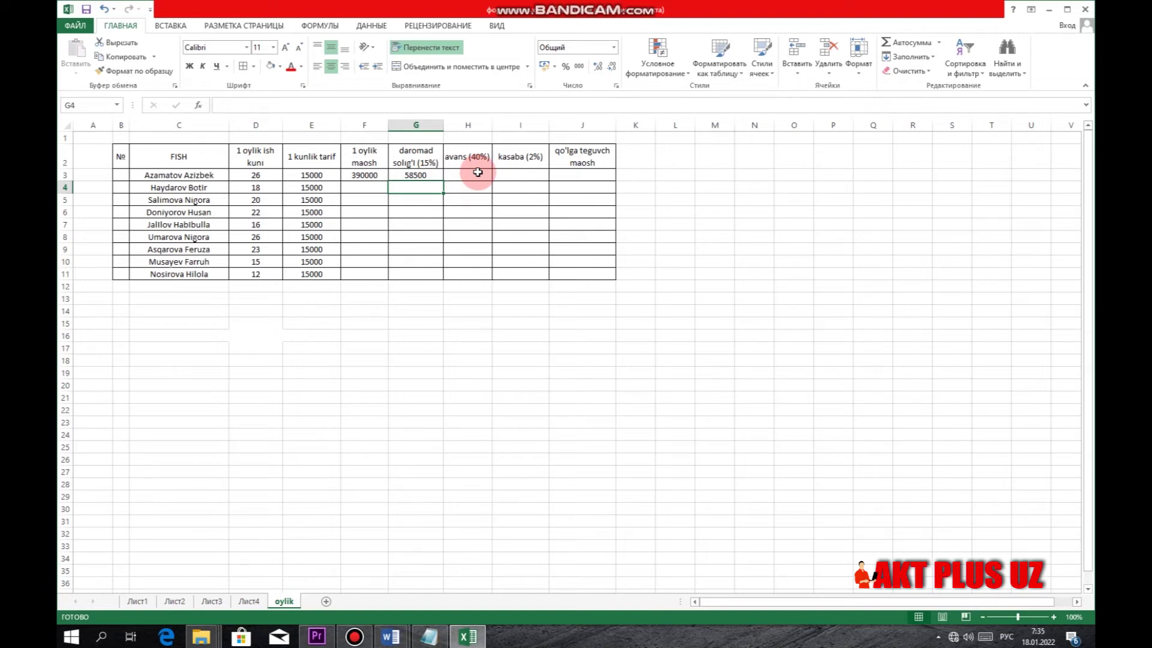
Enter =F3*40% in H3 for the first employee's 156000 advance.
click(477, 172)
text(=)
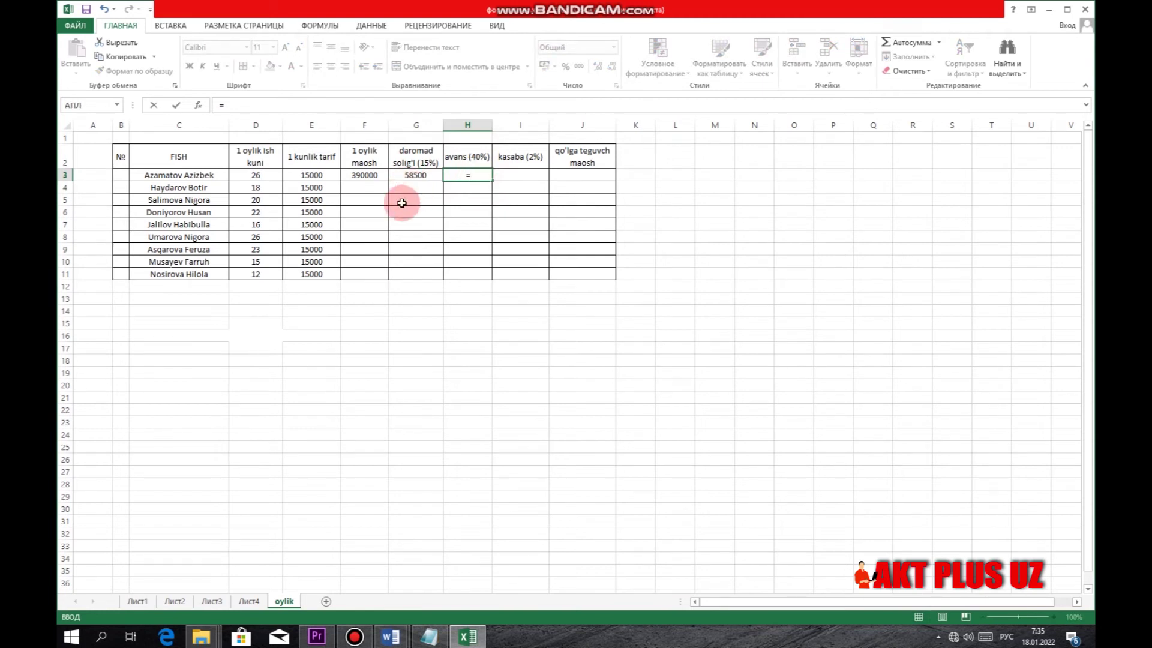
click(361, 177)
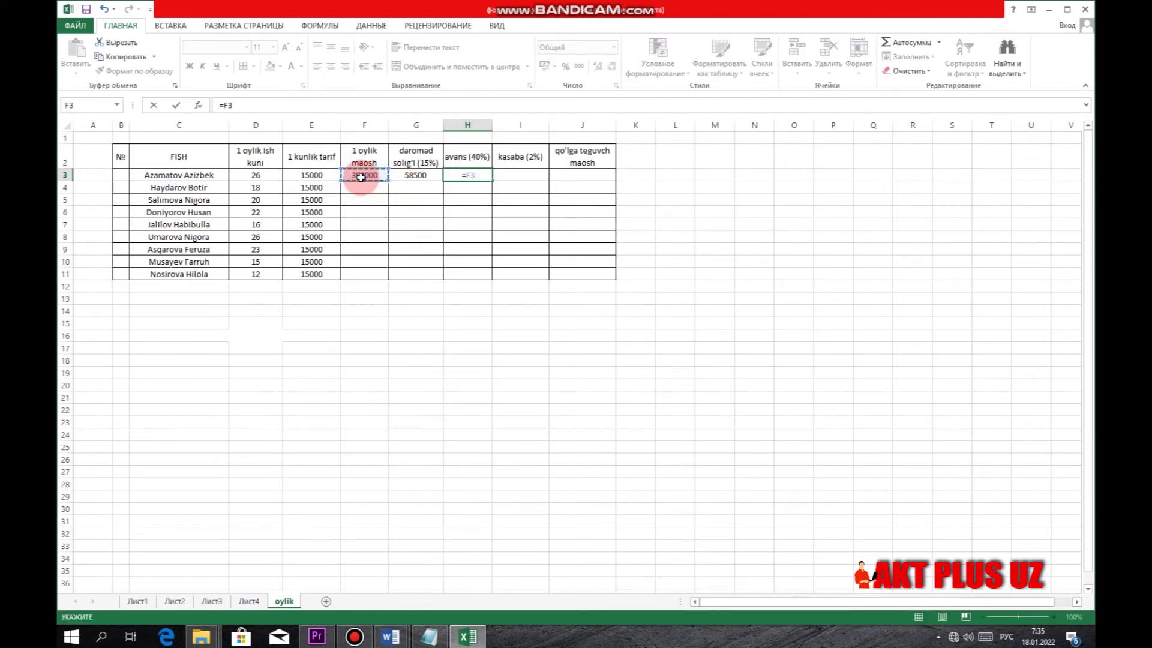
text(*40%)
key(Return)
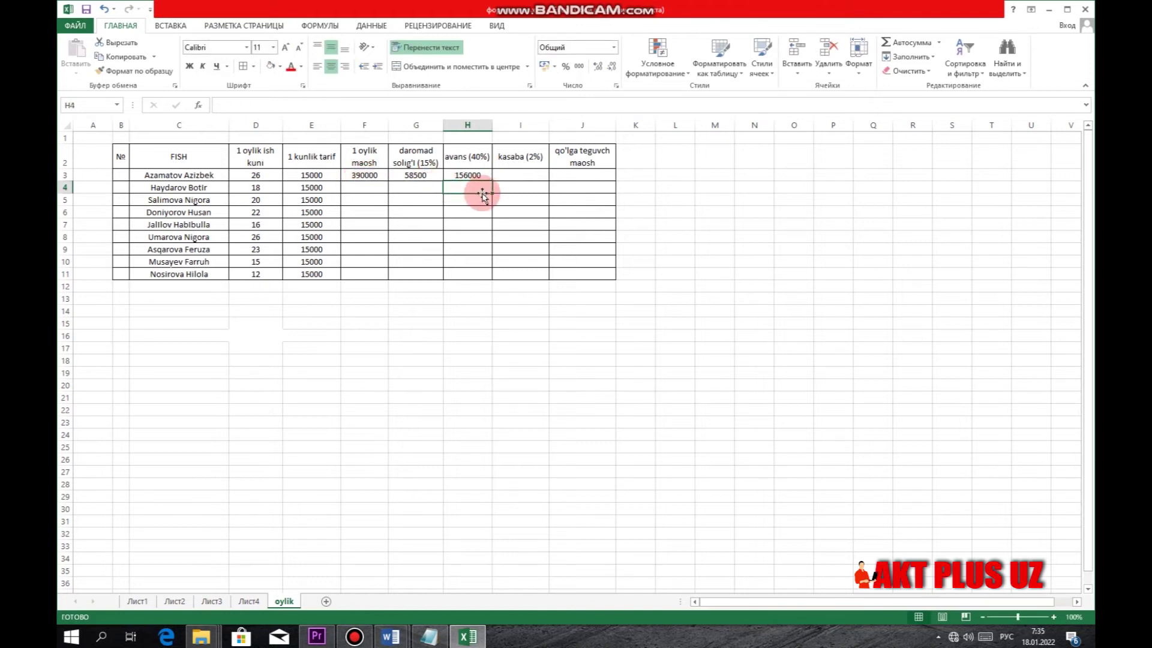
Enter the 2% union fee formula in I3 from F3, giving 7800.
click(515, 175)
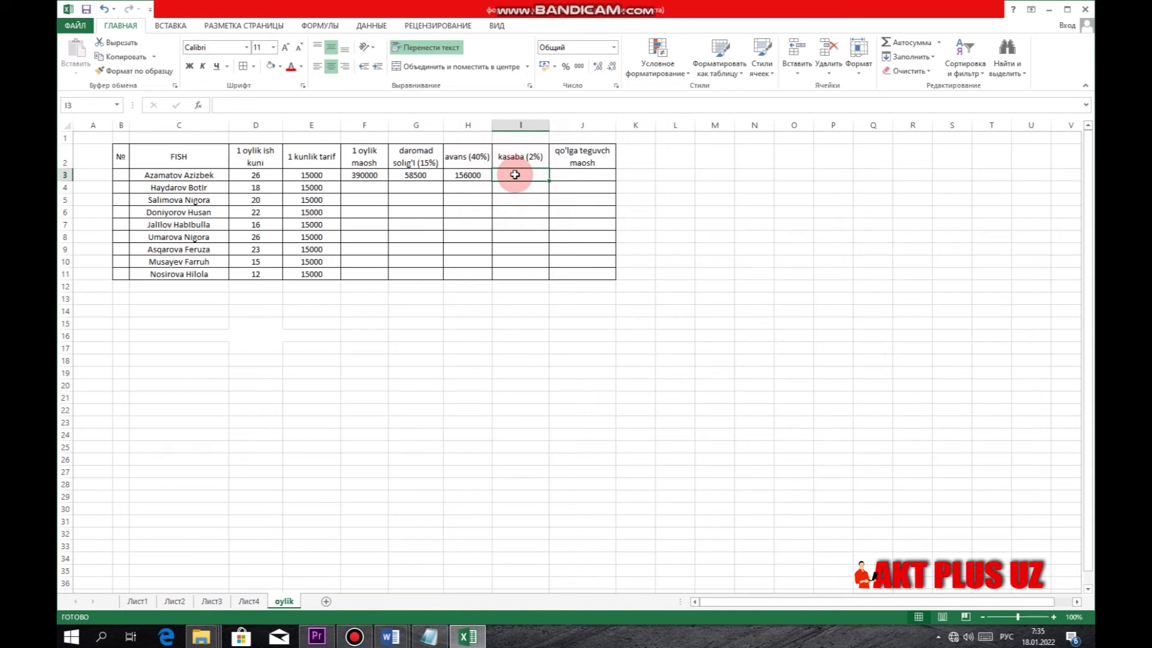
text(=)
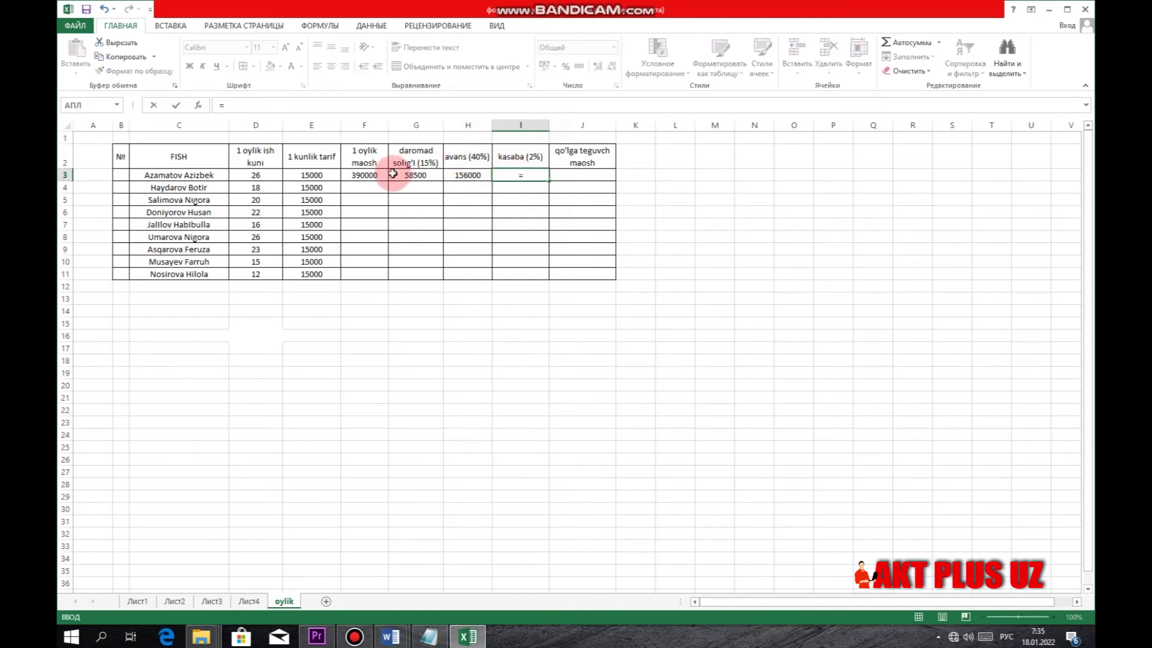
click(383, 175)
text(*)
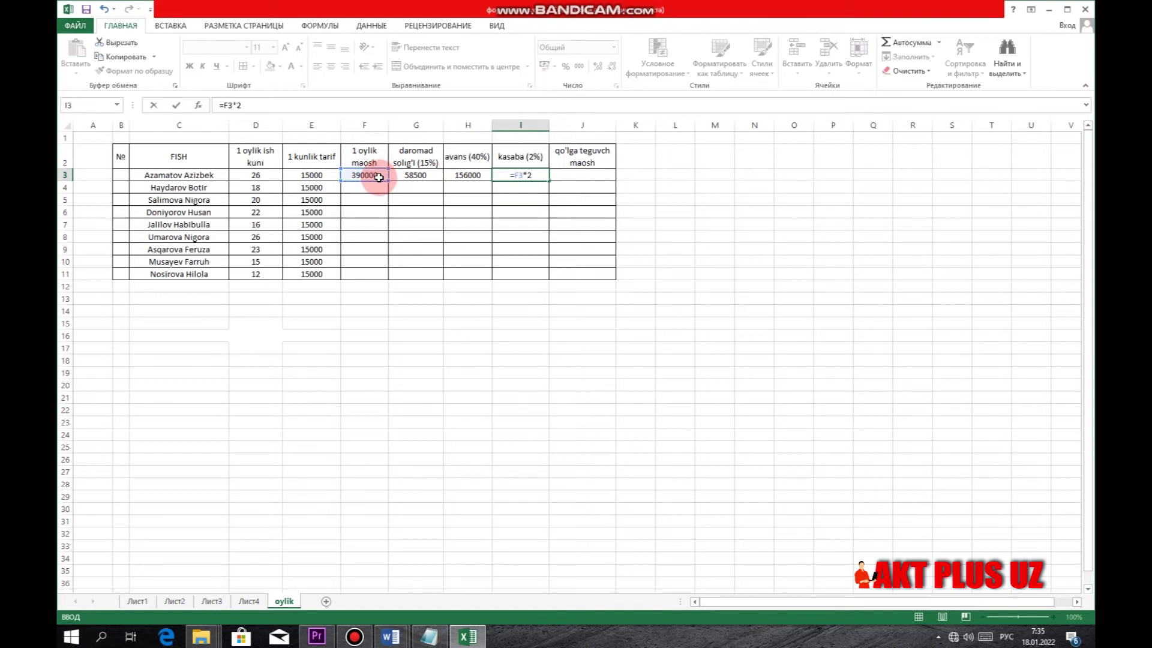
key(Return)
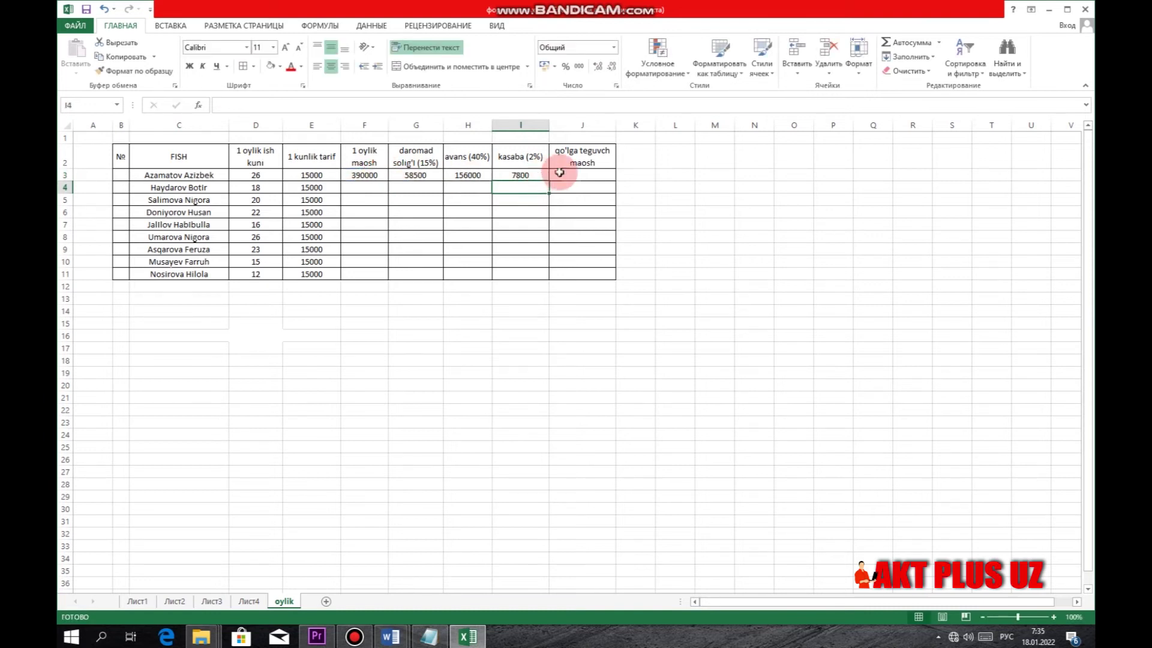
click(573, 173)
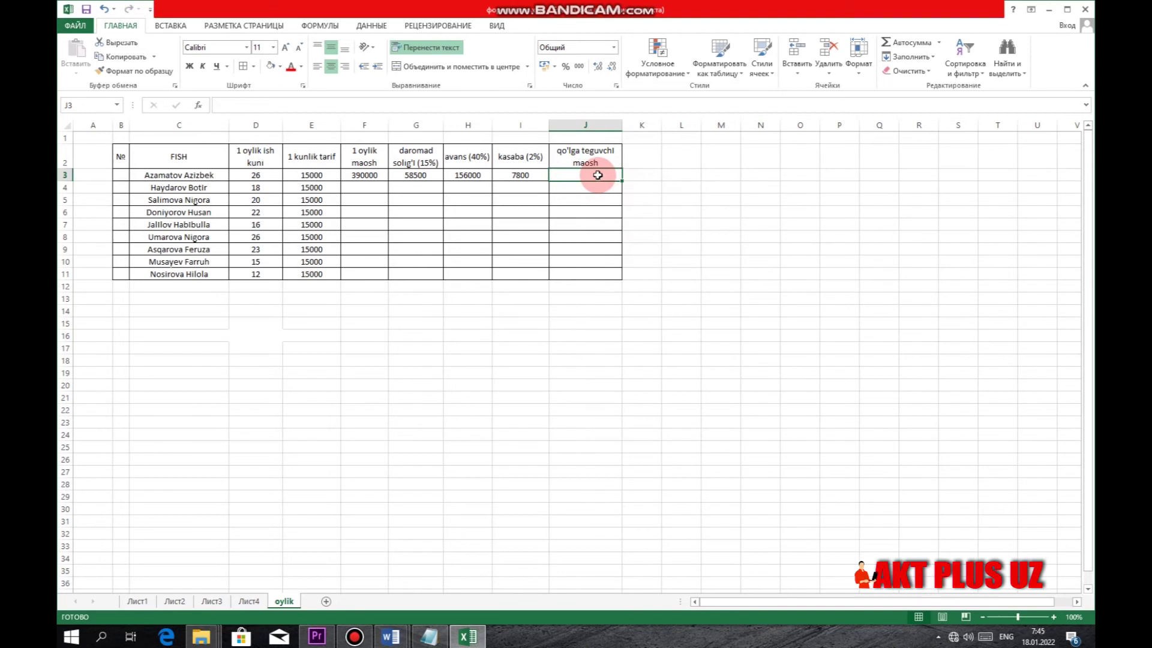
Enter =F3-(G3+H3+I3) in J3, giving the first employee a net pay of 167700.
text(=)
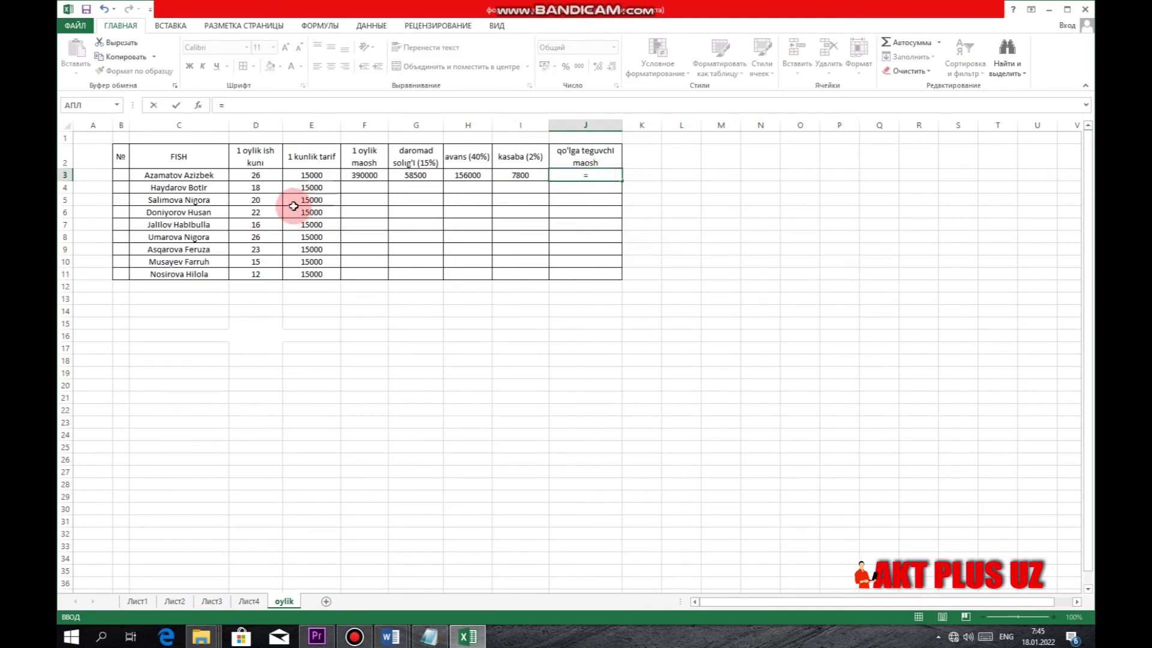
click(363, 175)
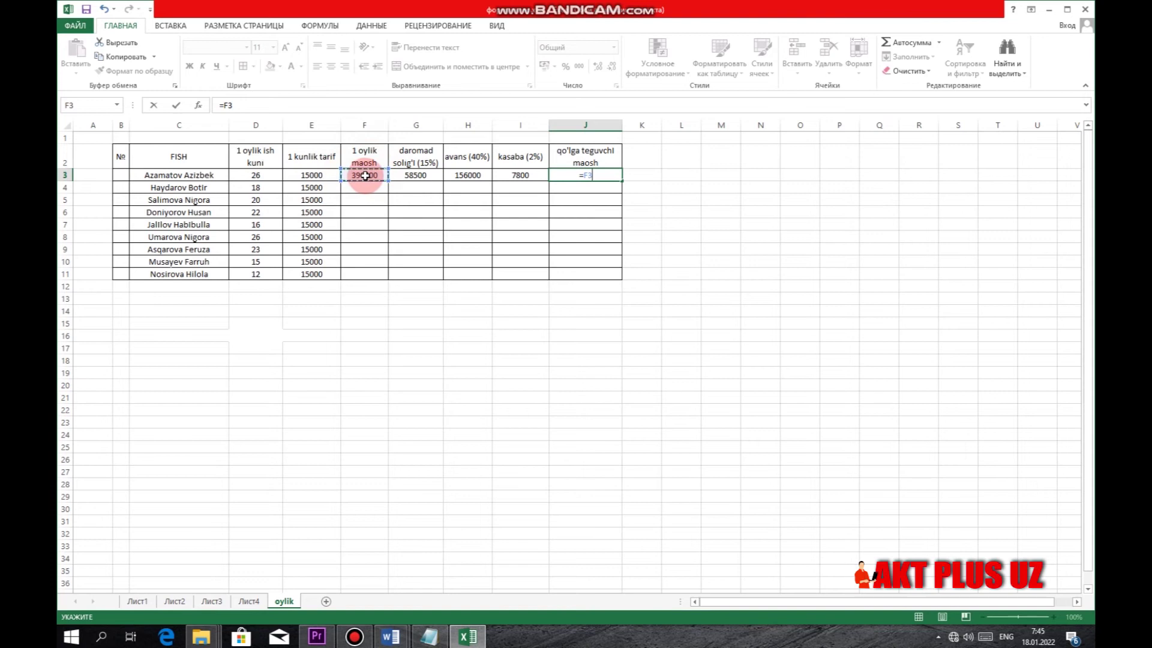
text(-)
text(()
click(424, 175)
text(+)
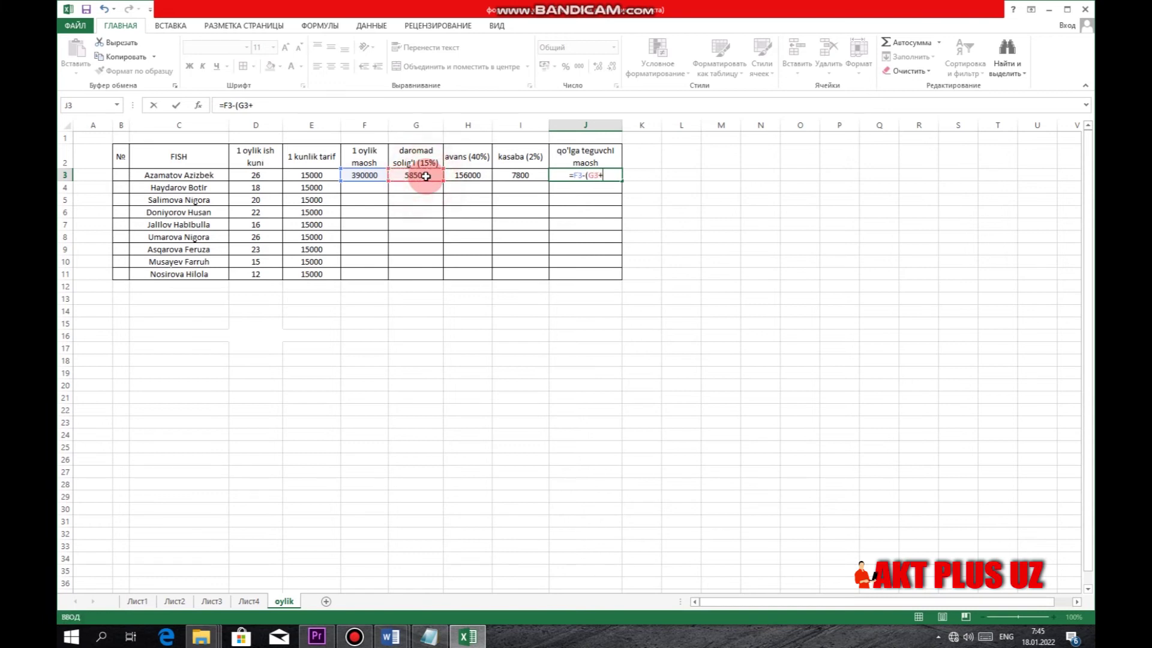
click(470, 177)
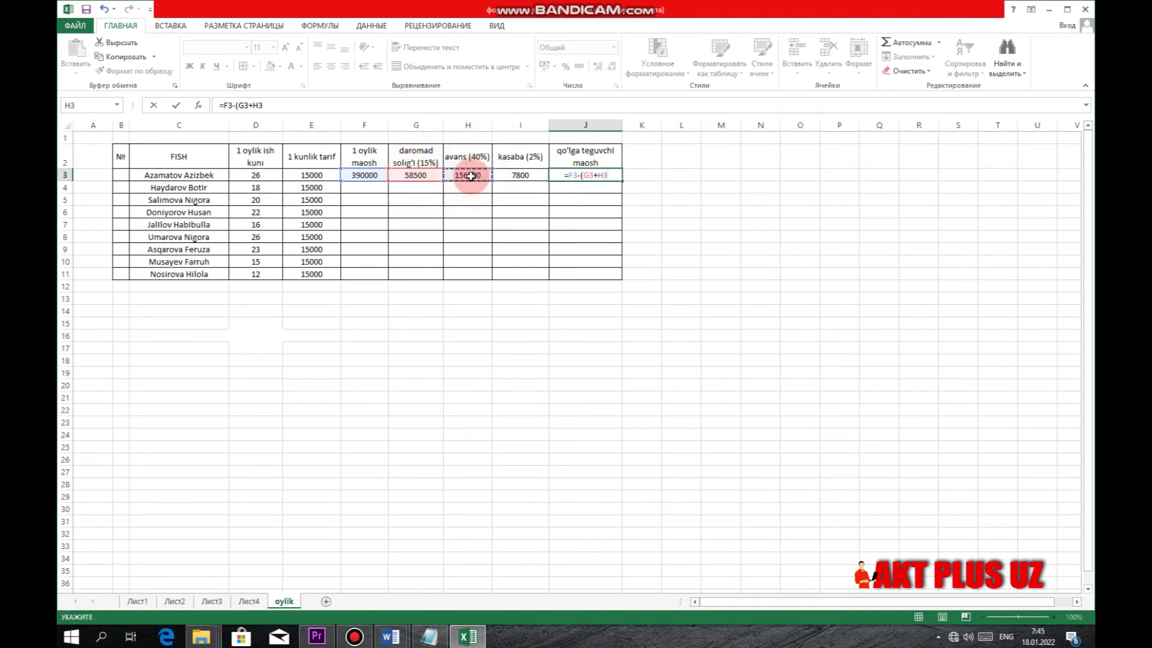
text(+)
click(507, 174)
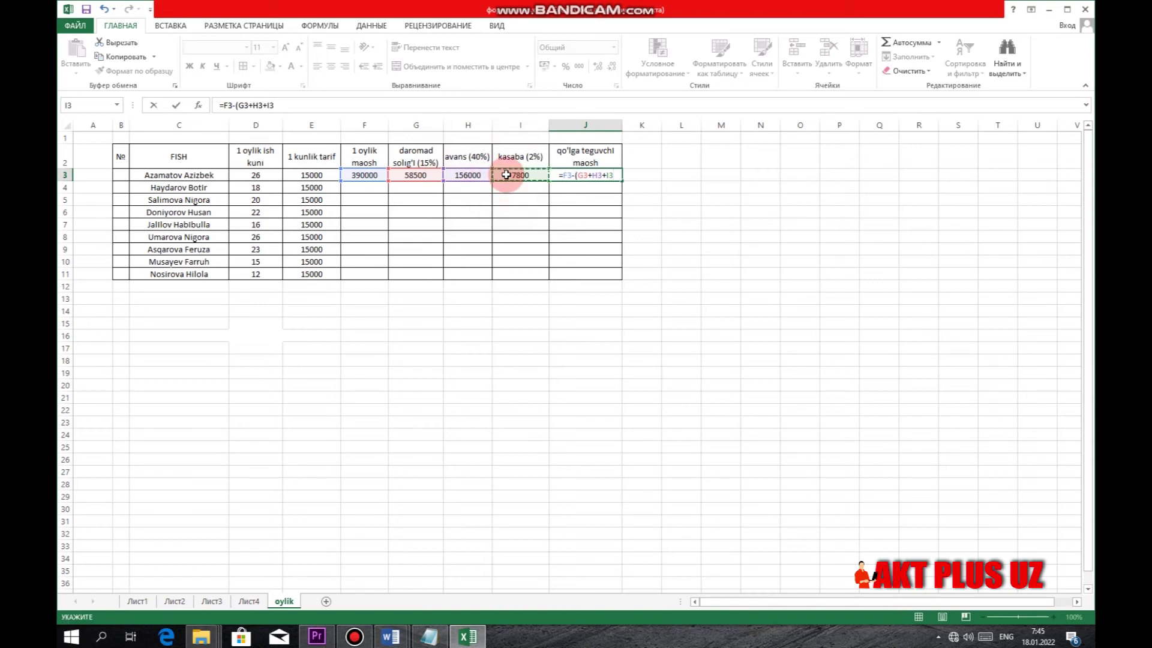
text())
key(Return)
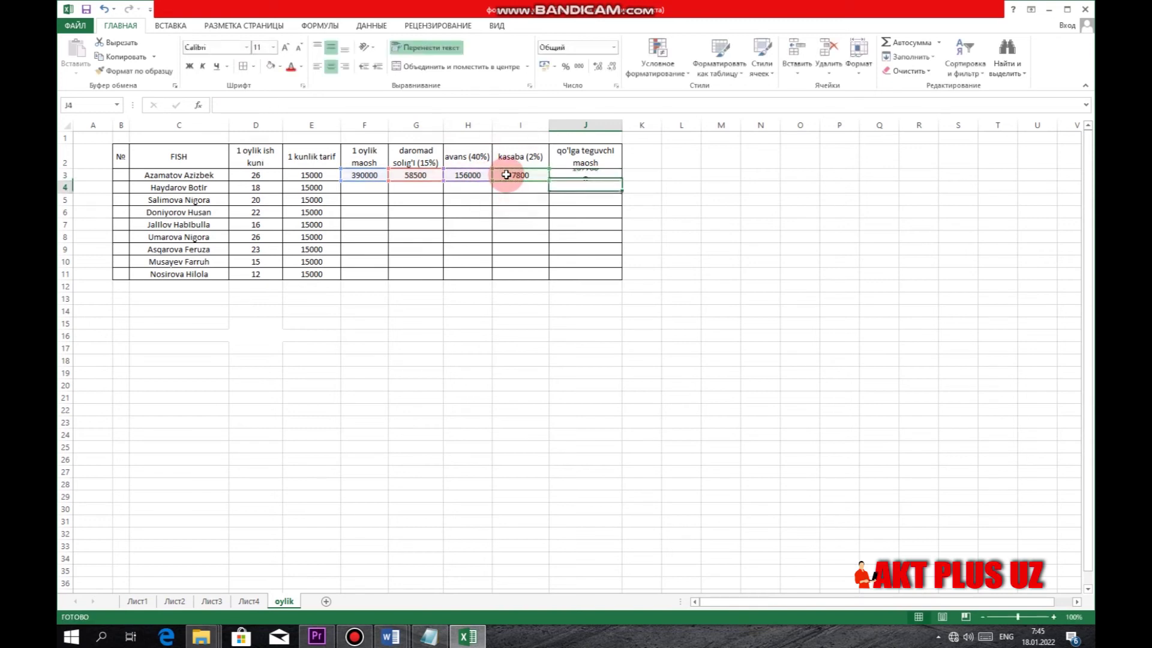
click(609, 176)
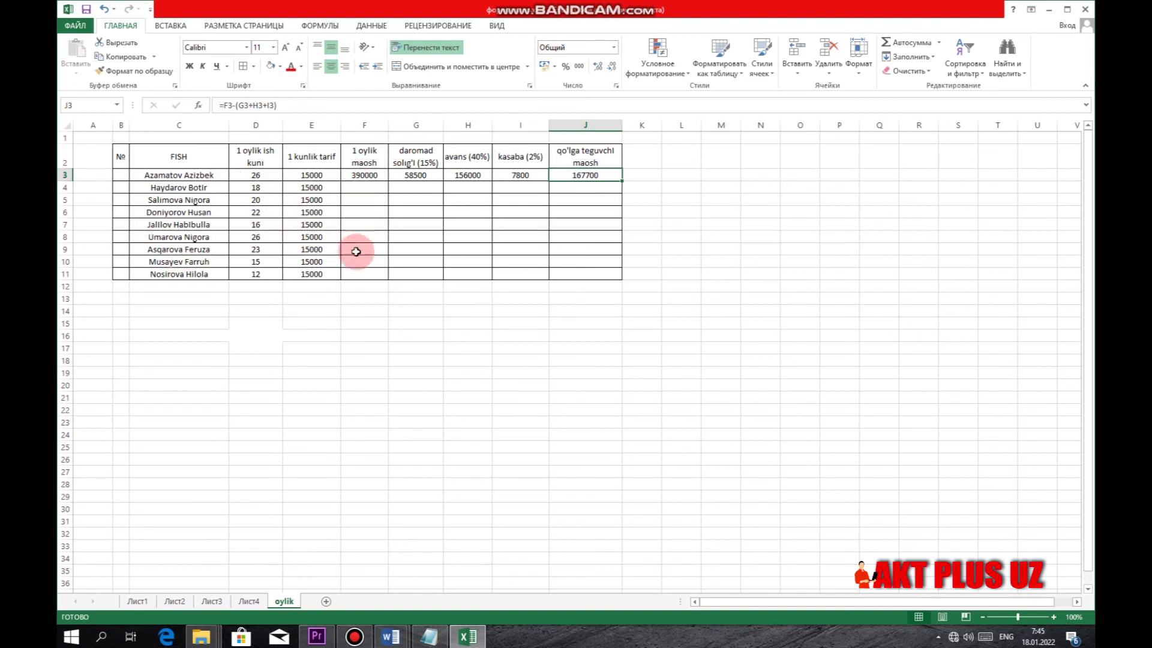
Fill the pay, tax, advance, union and net pay formulas in F3:J3 down to row 11.
click(379, 176)
drag(389, 181, 387, 278)
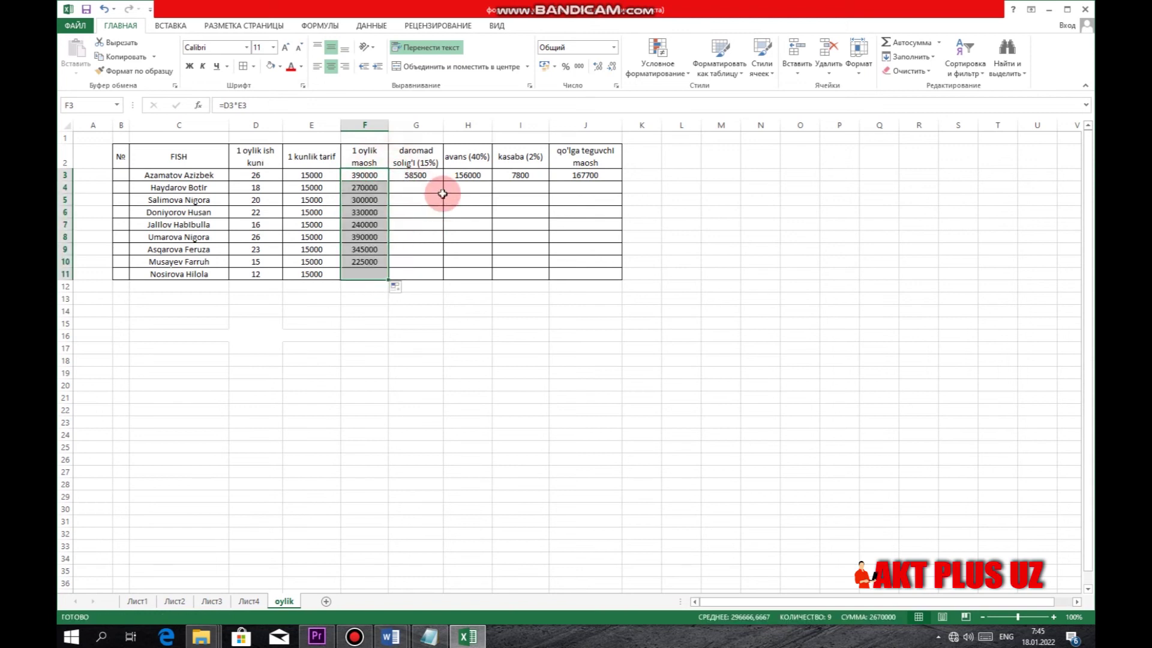
click(420, 175)
drag(443, 181, 438, 275)
click(471, 175)
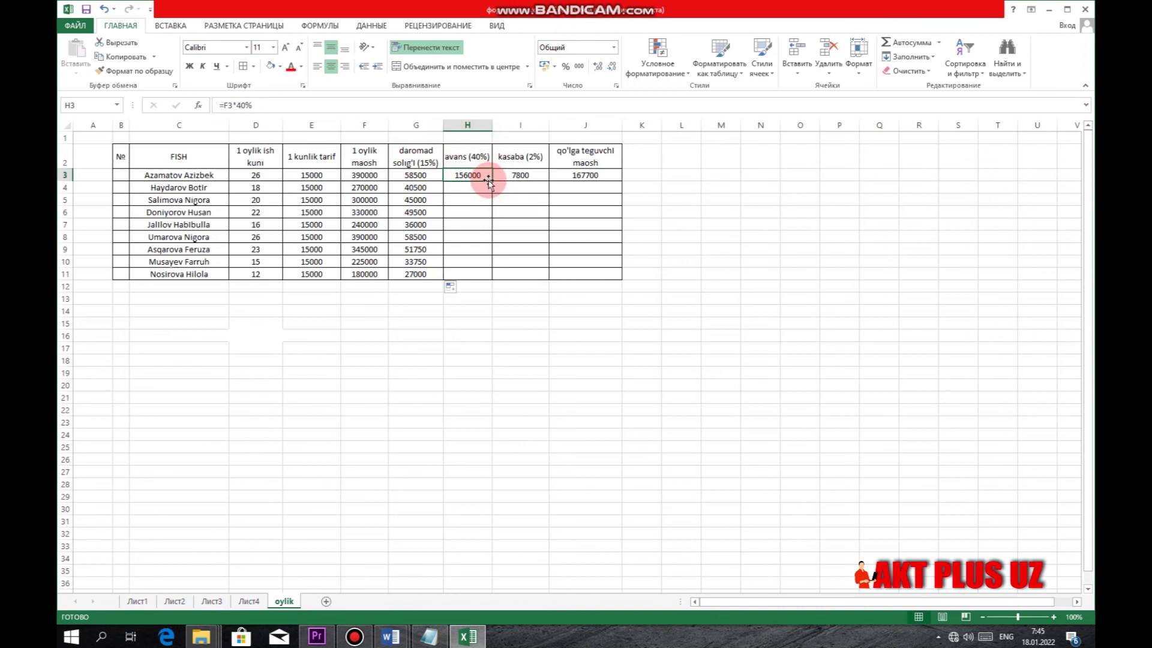
drag(491, 181, 489, 275)
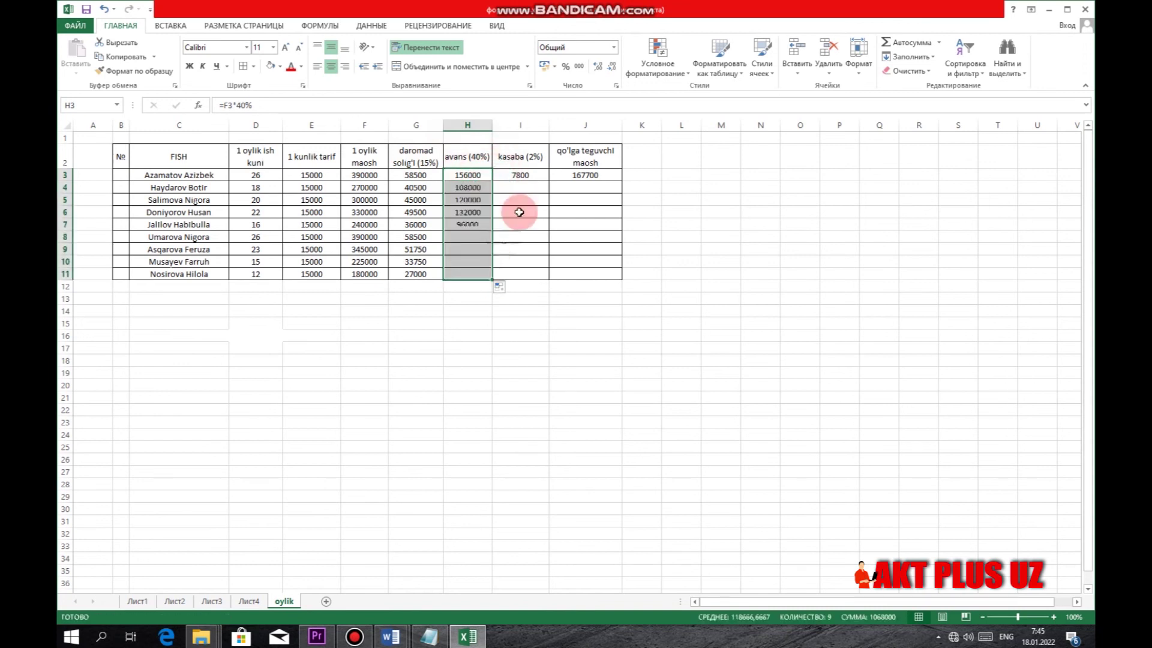
click(526, 177)
drag(547, 181, 540, 275)
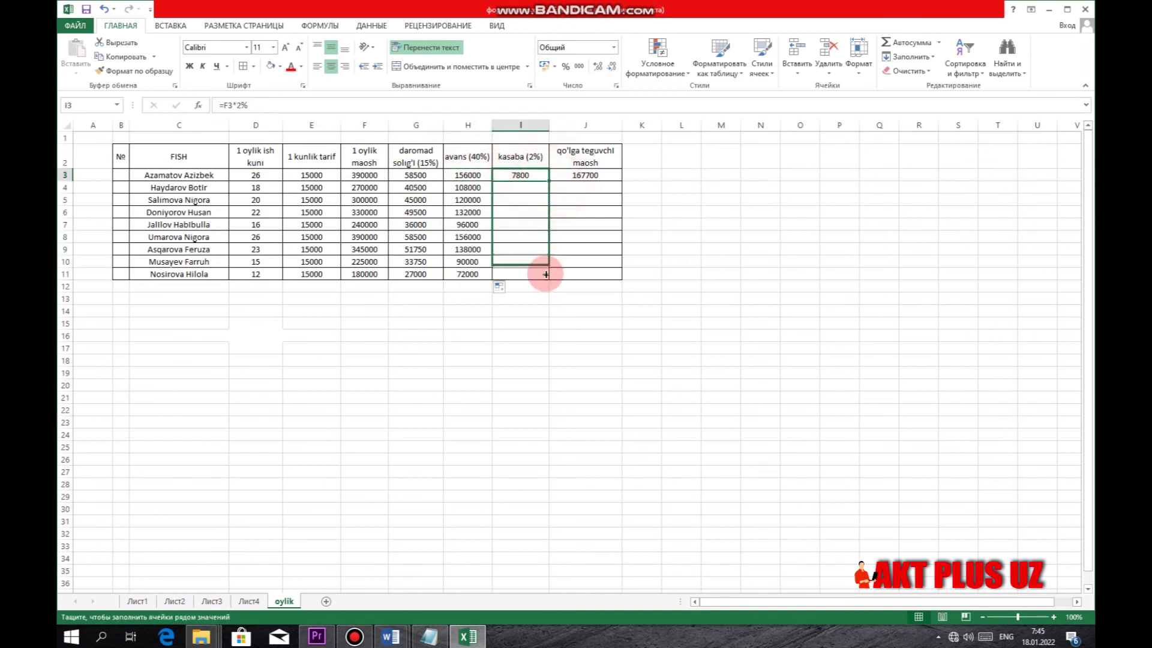
click(603, 175)
drag(622, 181, 623, 281)
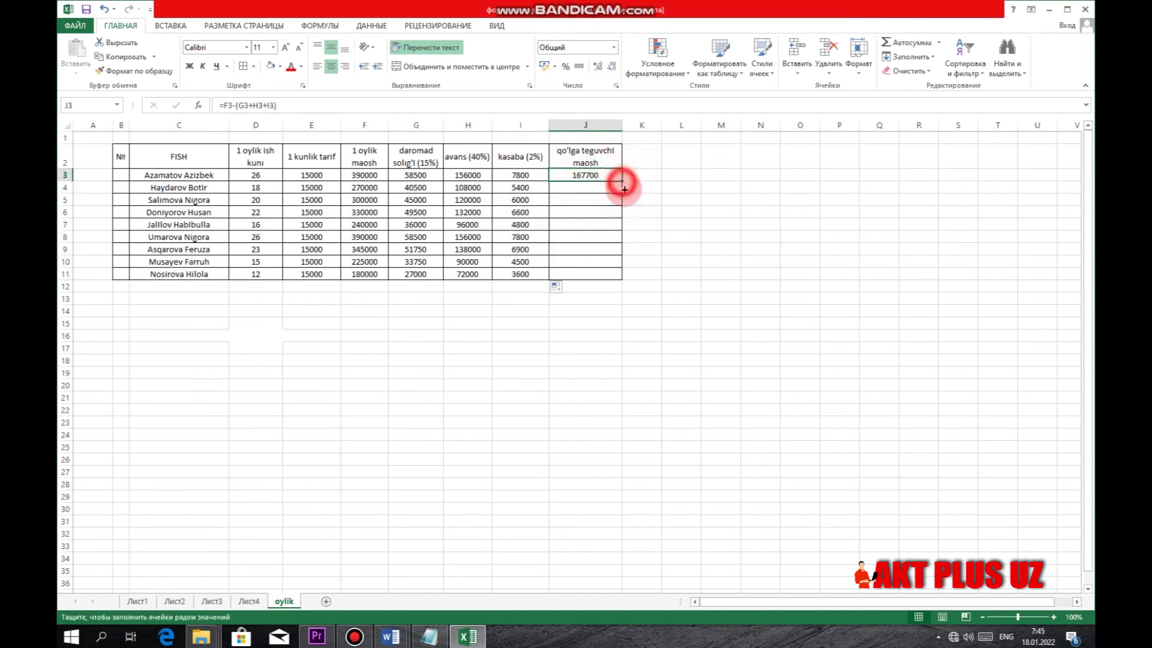
click(666, 324)
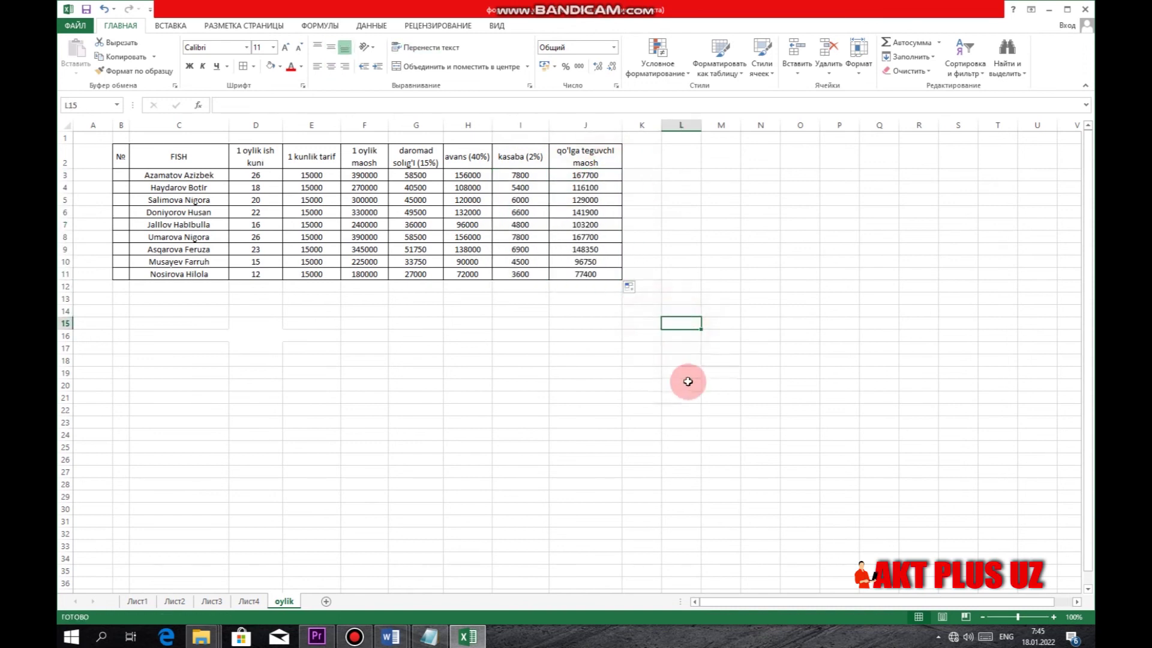
click(664, 396)
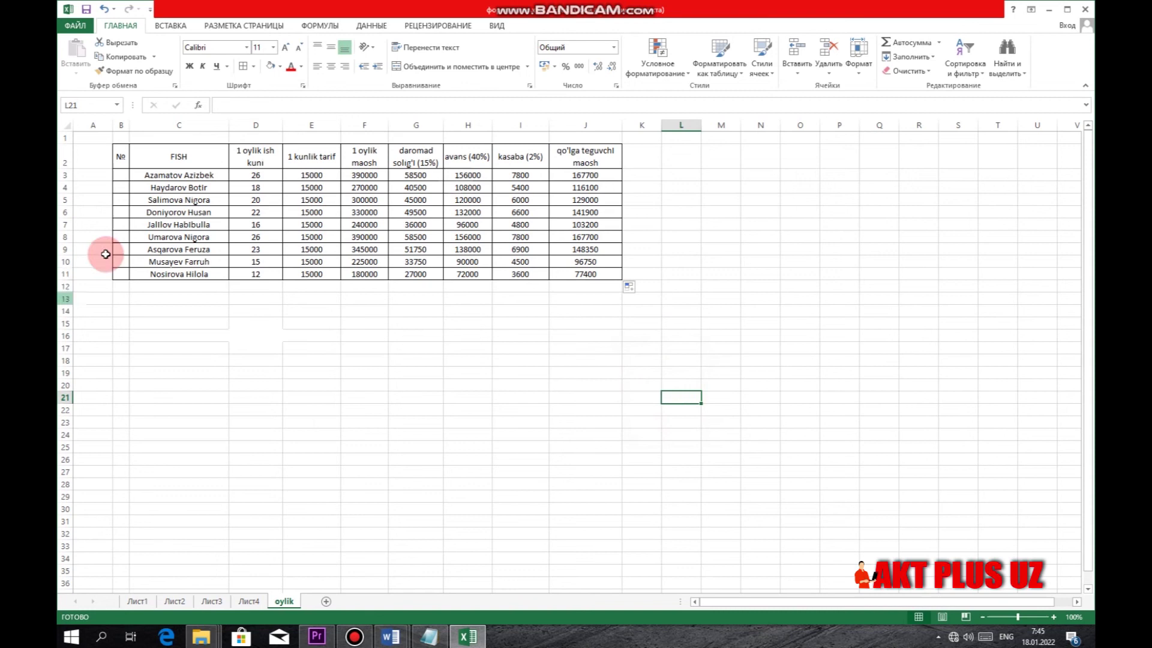